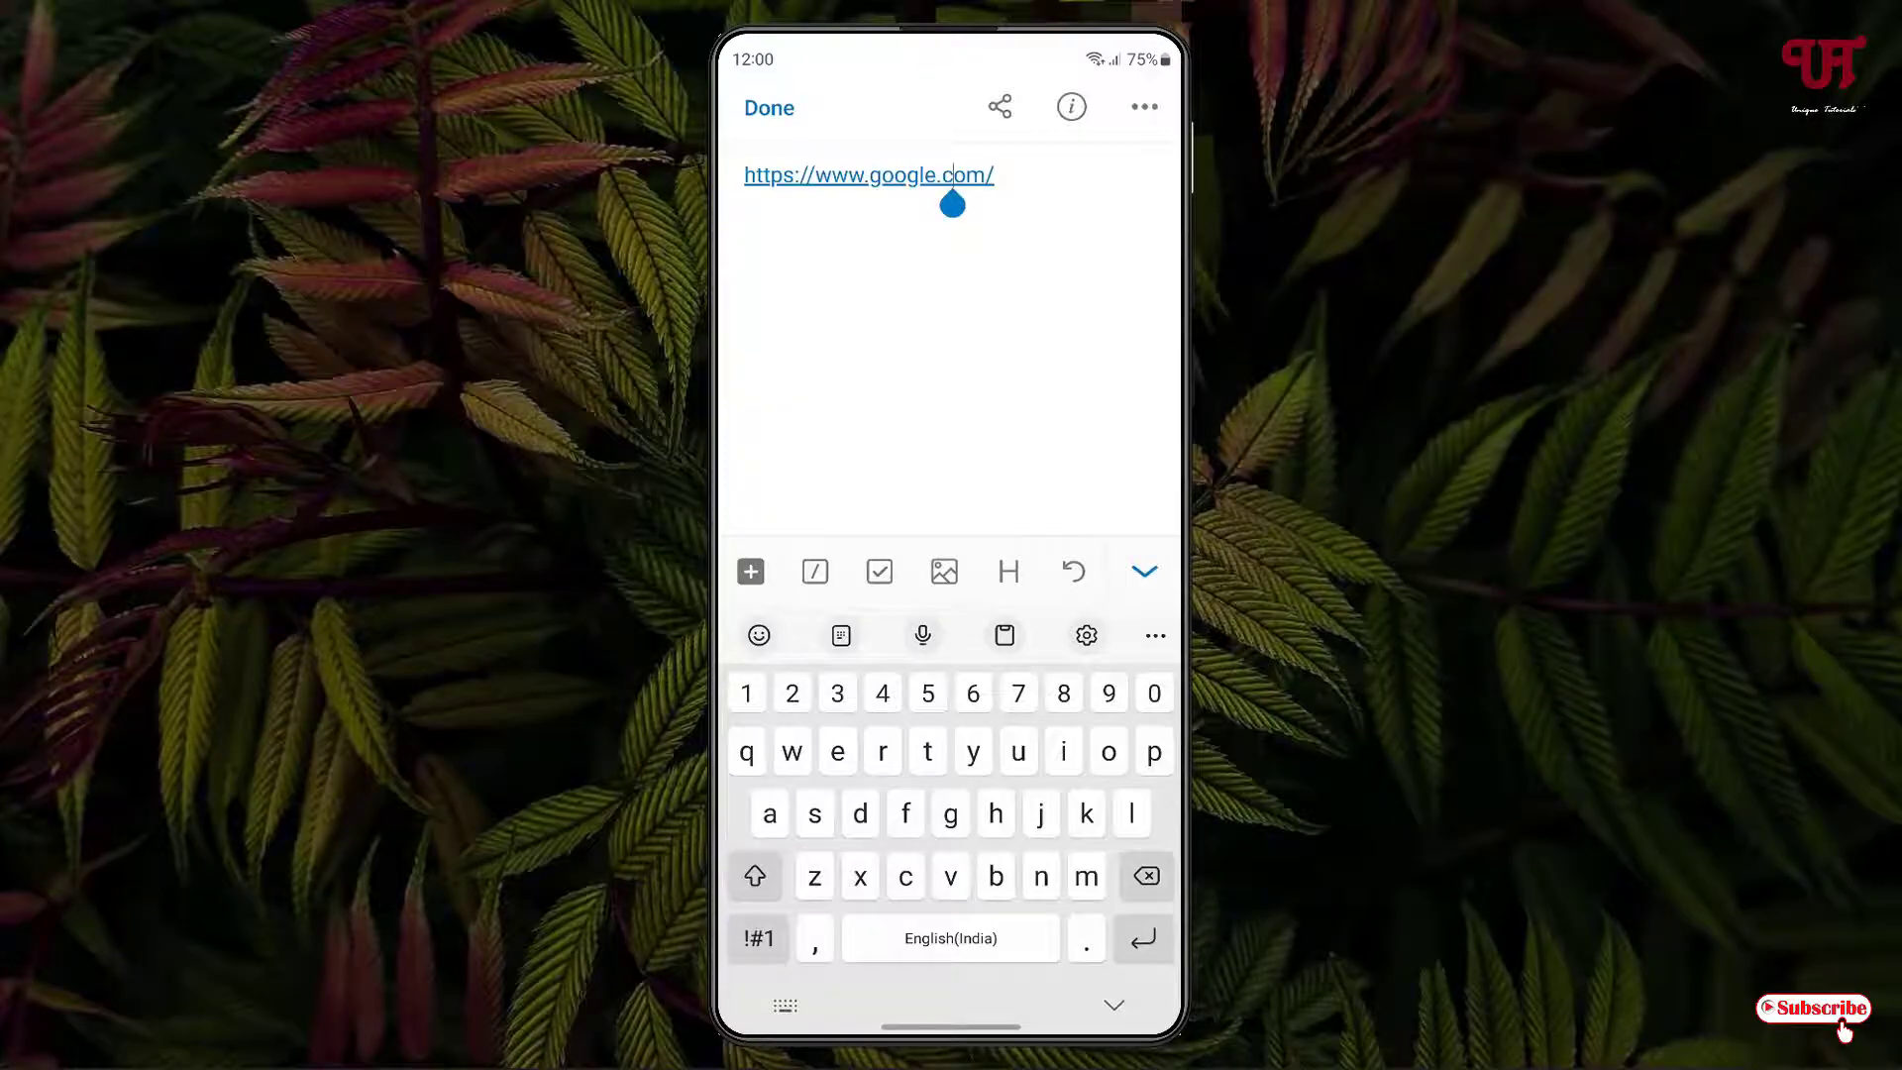
- Open the google.com link from the Samsung Notes note in Chrome, then go back home
left_click(869, 173)
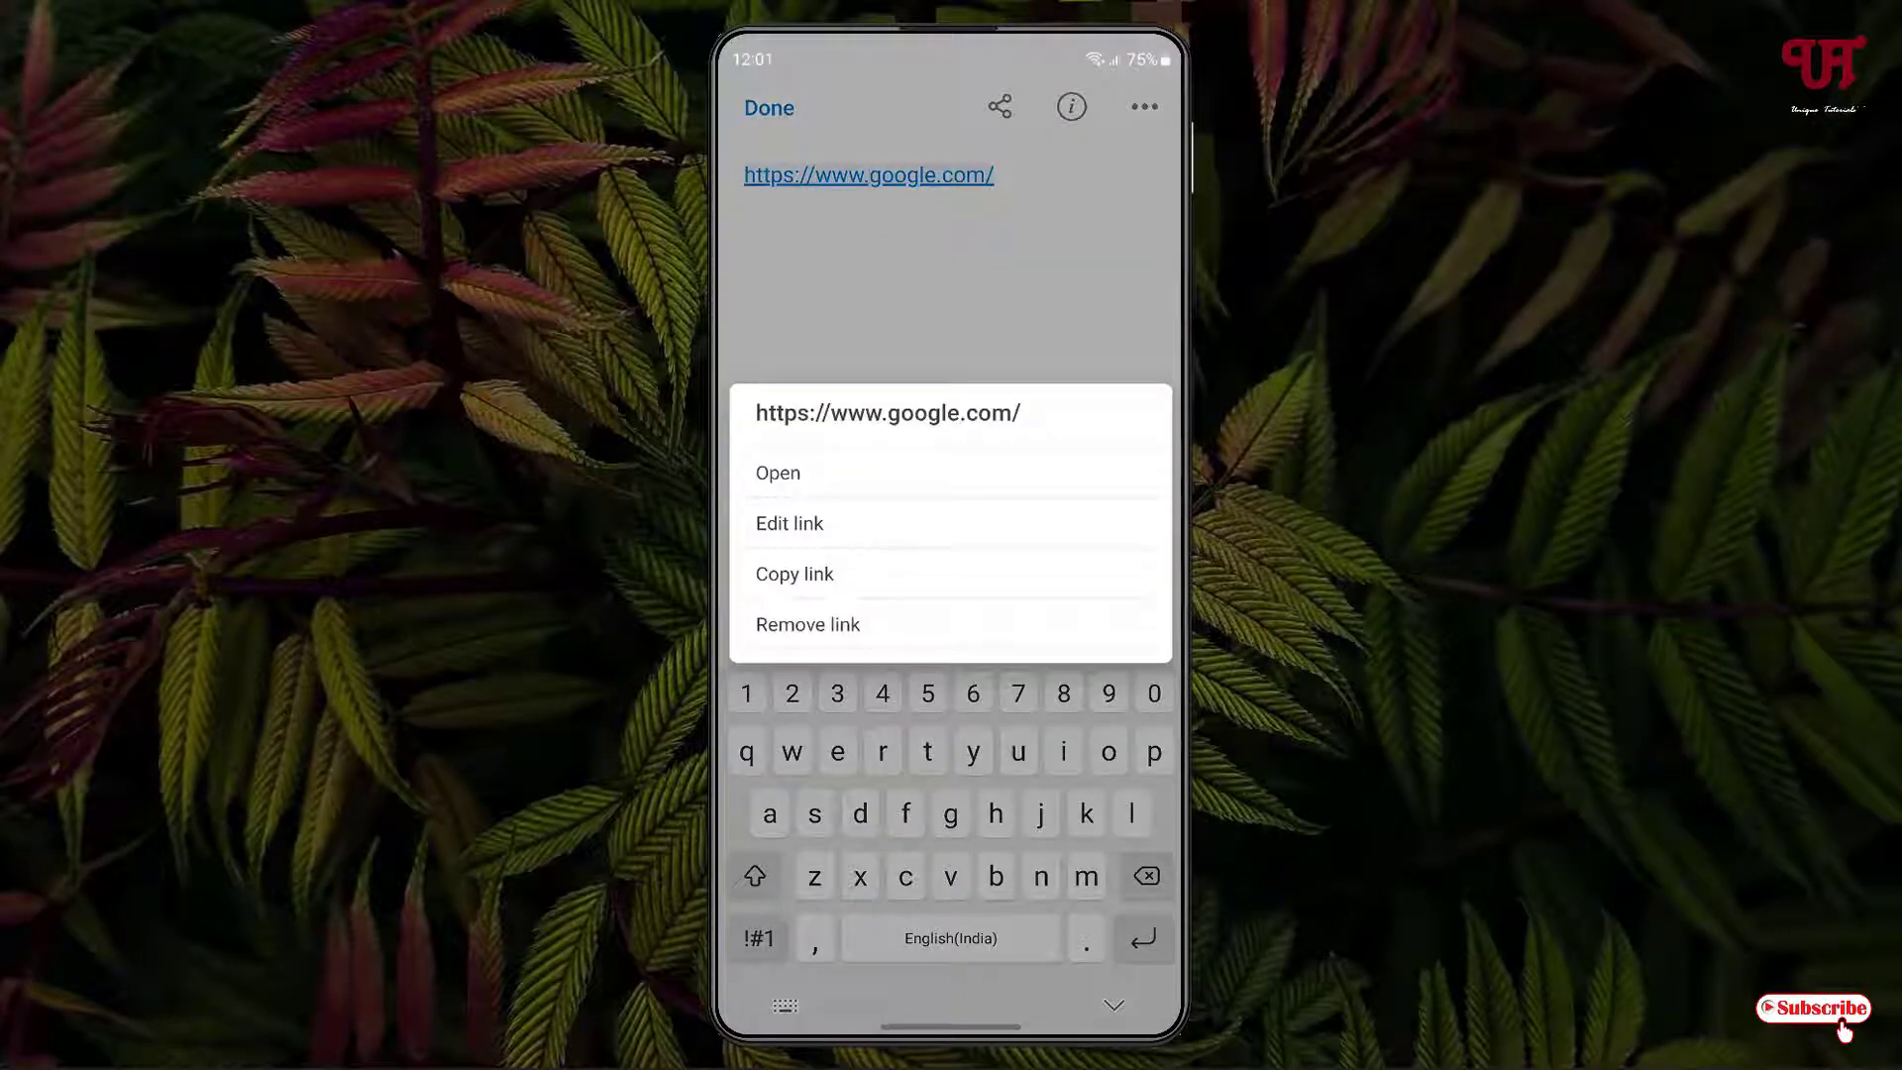
left_click(933, 471)
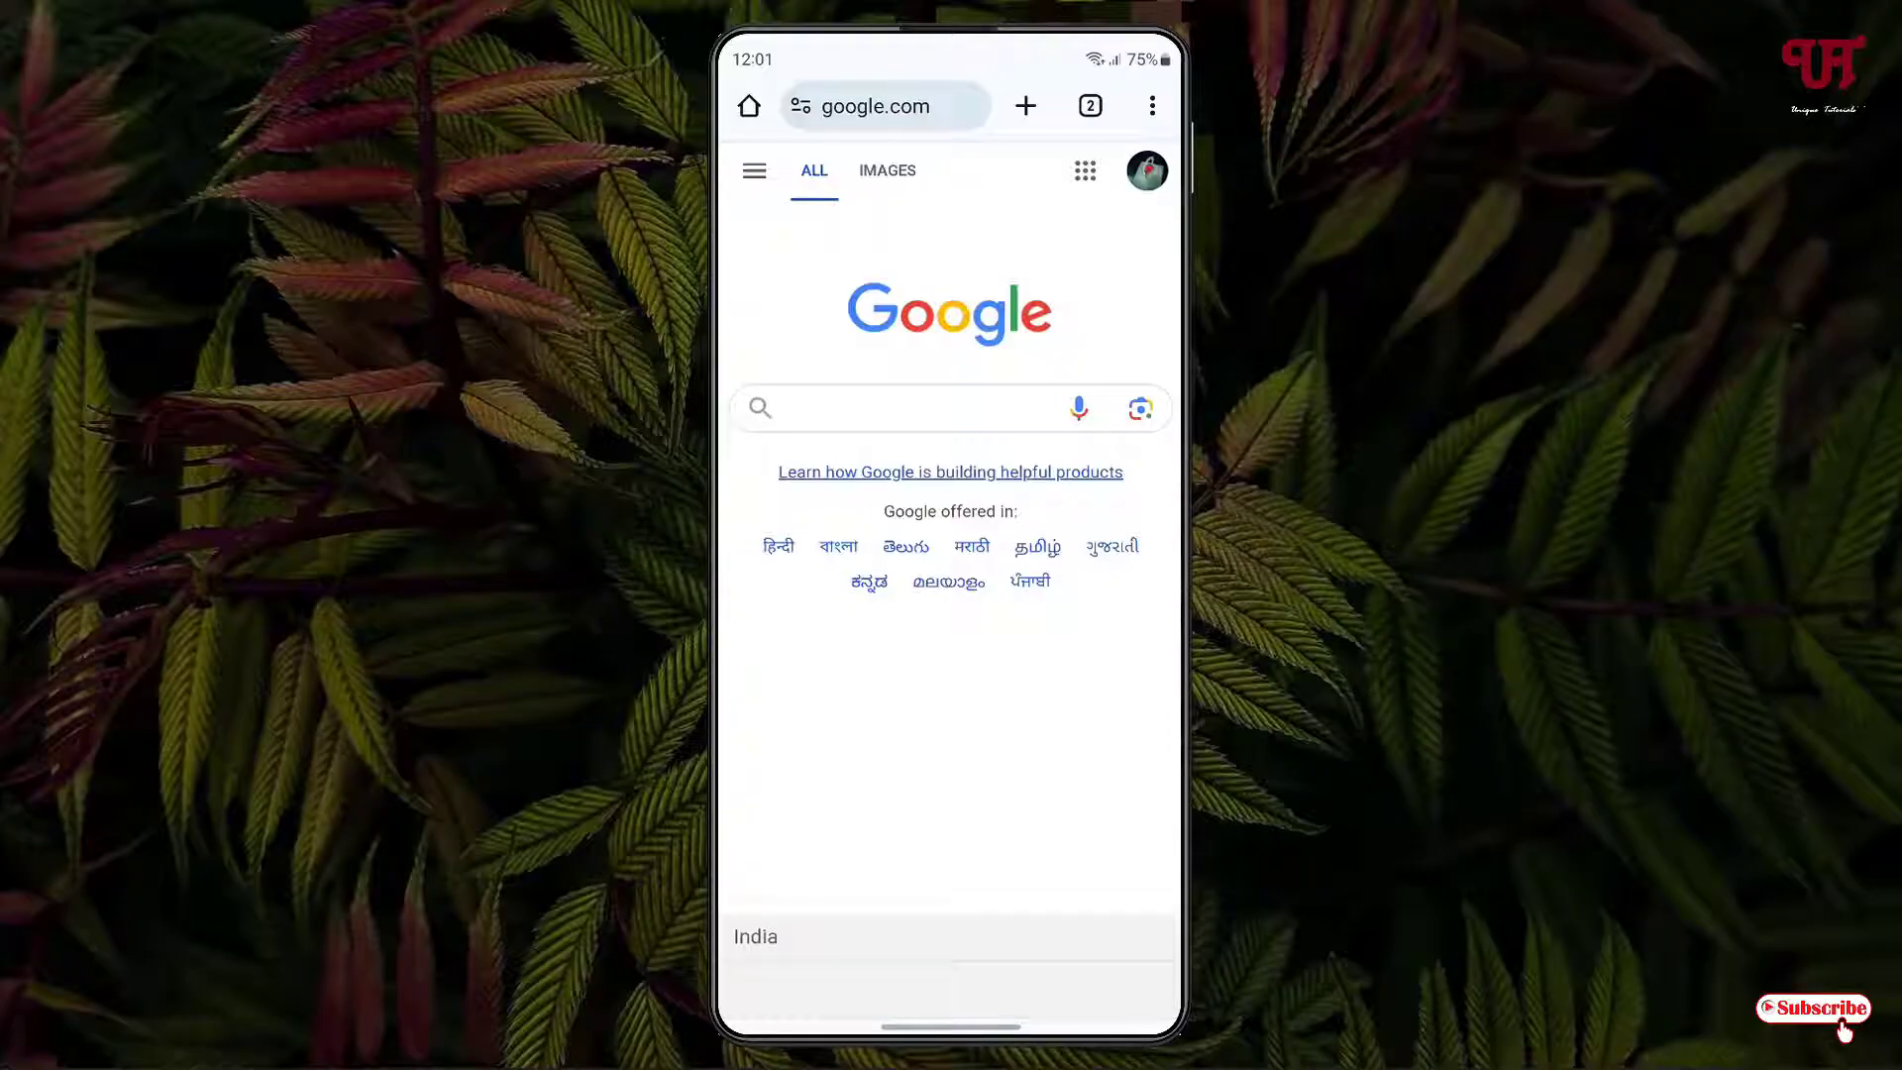
left_click_drag(950, 1026, 949, 594)
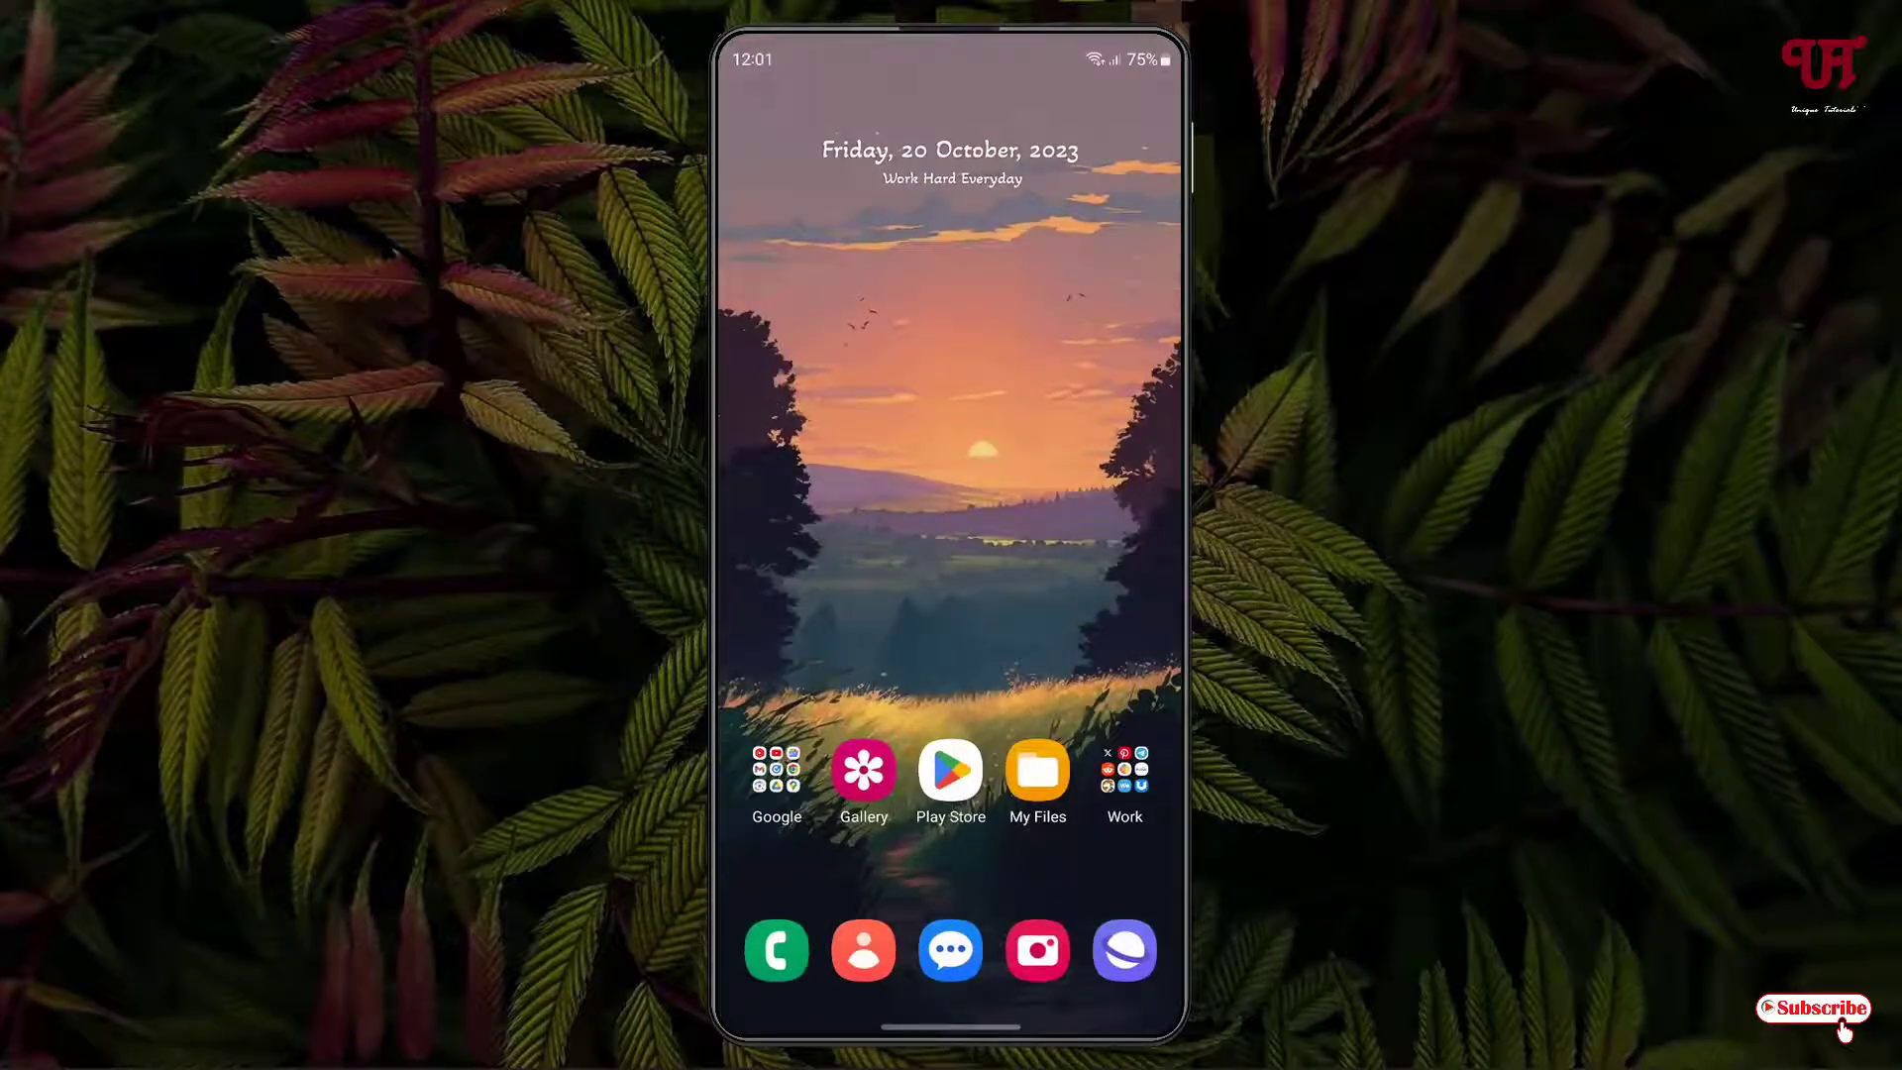